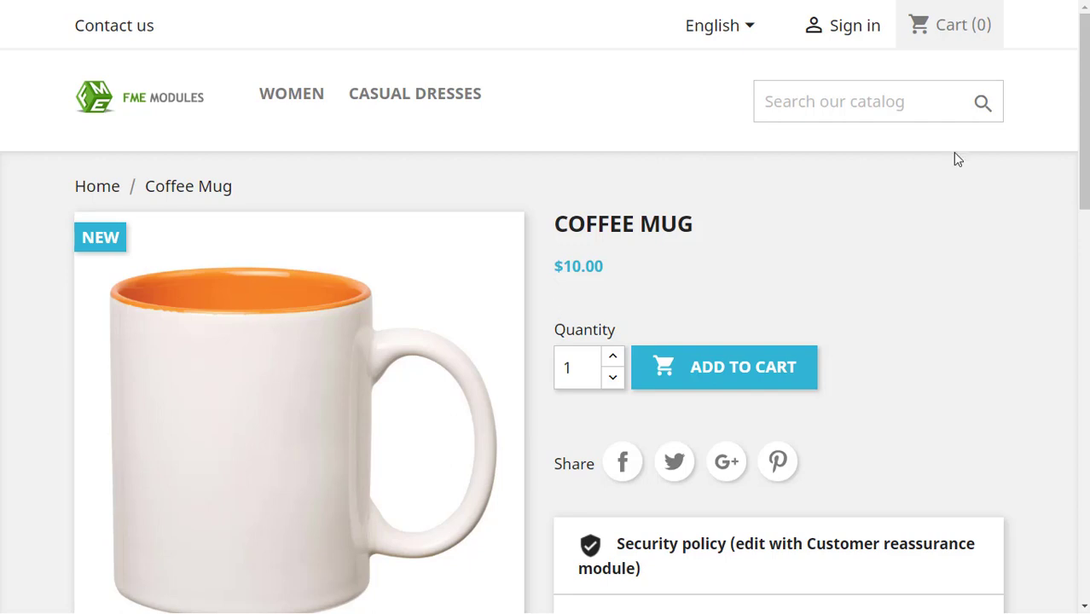
# - Upload the image file 2.png to the Coffee Mug product
pyautogui.moveTo(1083, 111); pyautogui.dragTo(1084, 392)
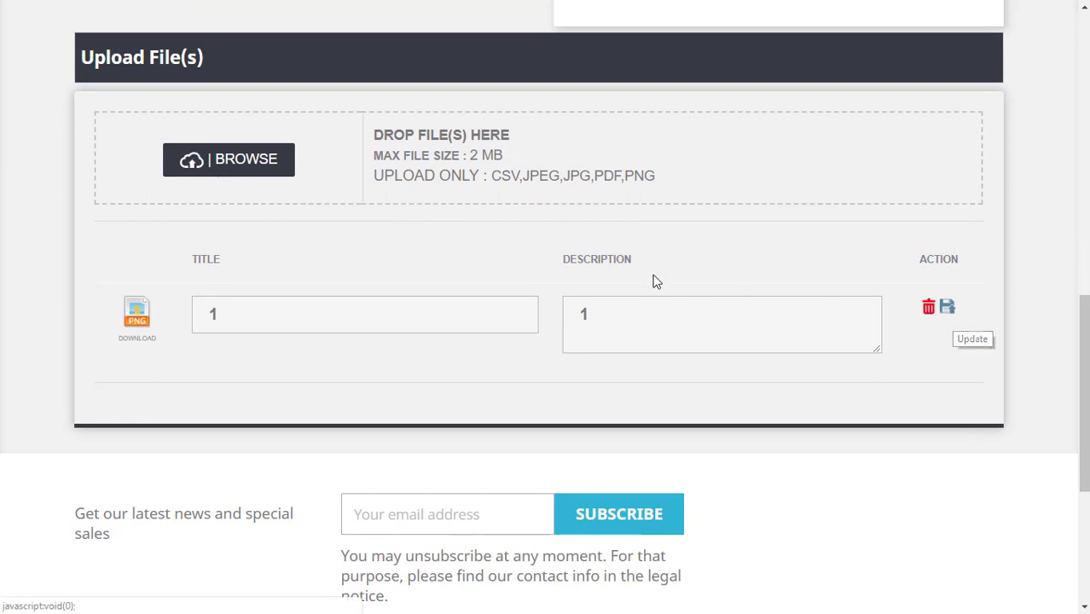
pyautogui.click(229, 162)
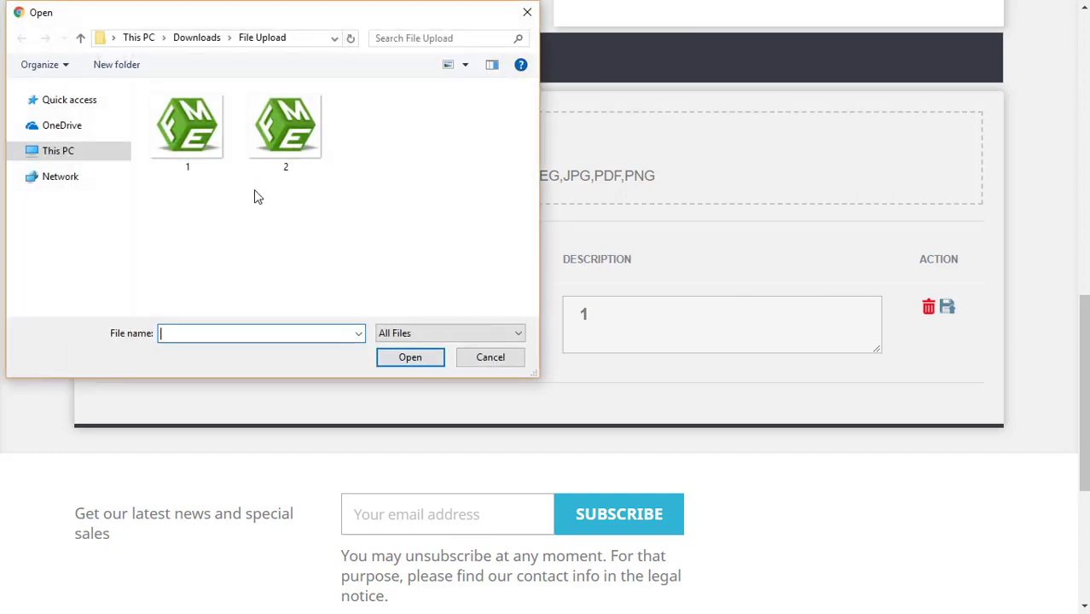
pyautogui.click(287, 134)
pyautogui.doubleClick(295, 139)
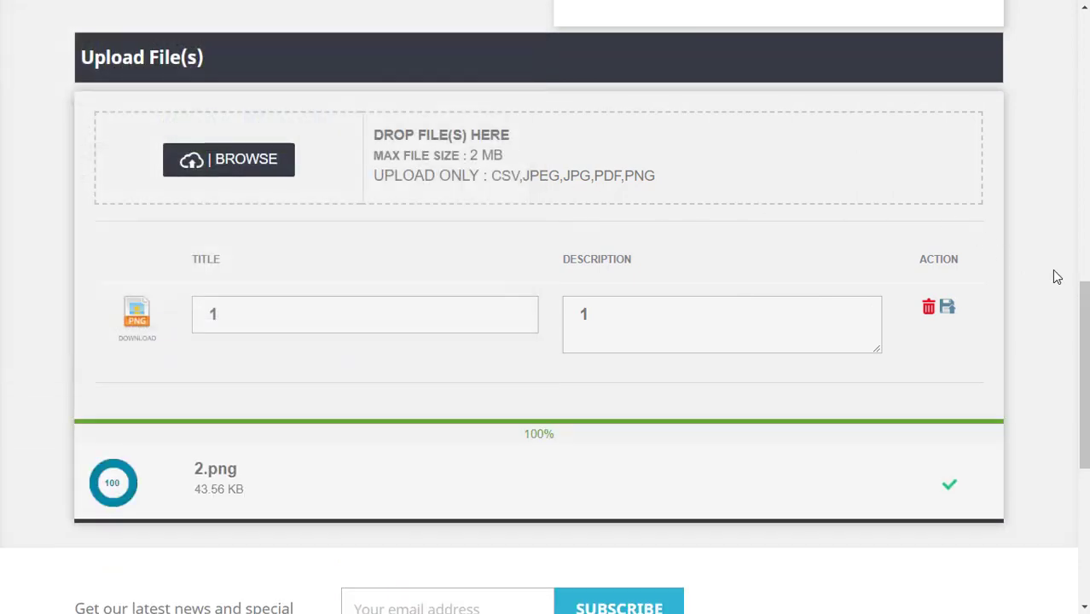
pyautogui.scroll(-2, 1052, 270)
pyautogui.scroll(-2, 1052, 270)
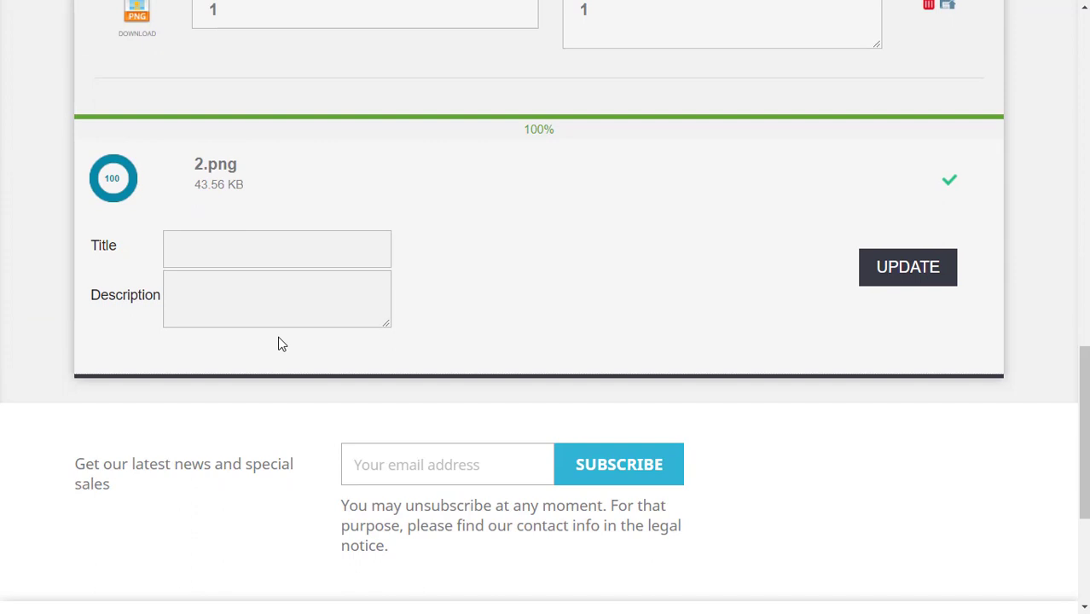
# - Give 2.png the title '2' and description '2', and save it
pyautogui.click(204, 255)
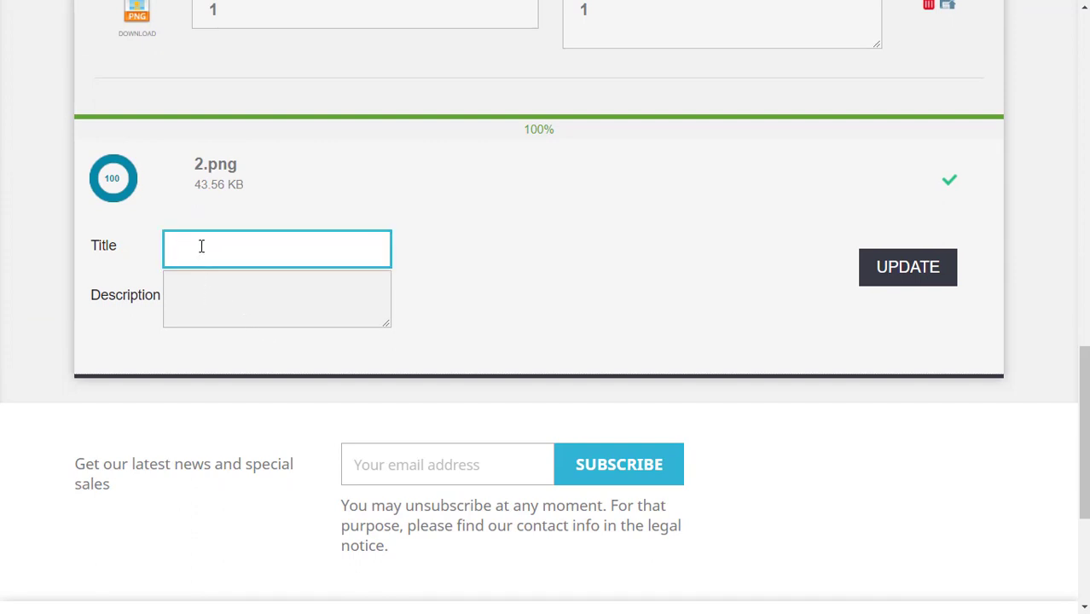
pyautogui.write('2')
pyautogui.click(195, 289)
pyautogui.write('2')
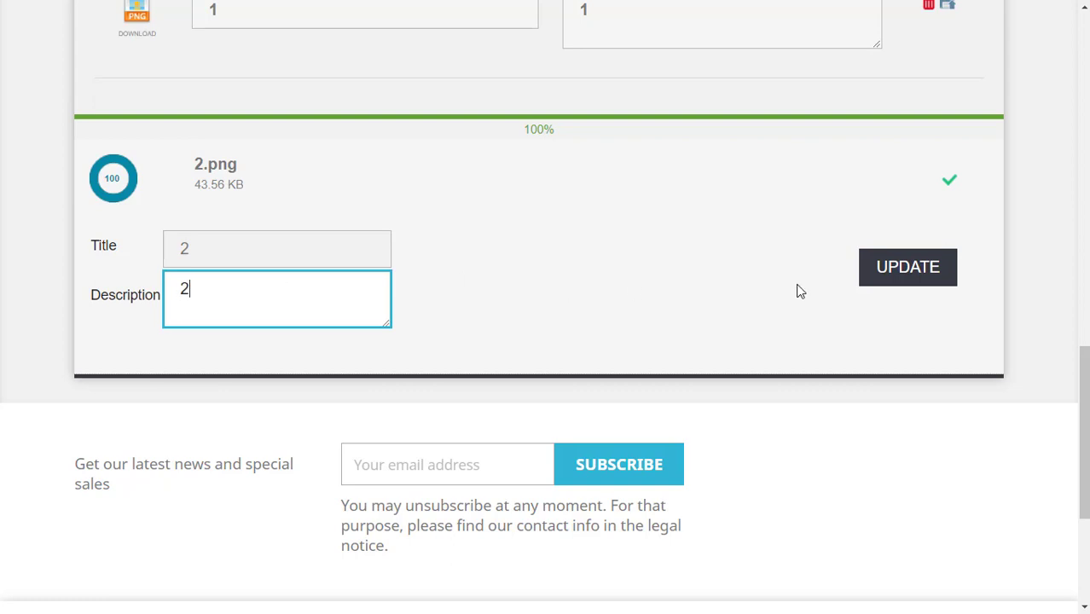
pyautogui.click(945, 272)
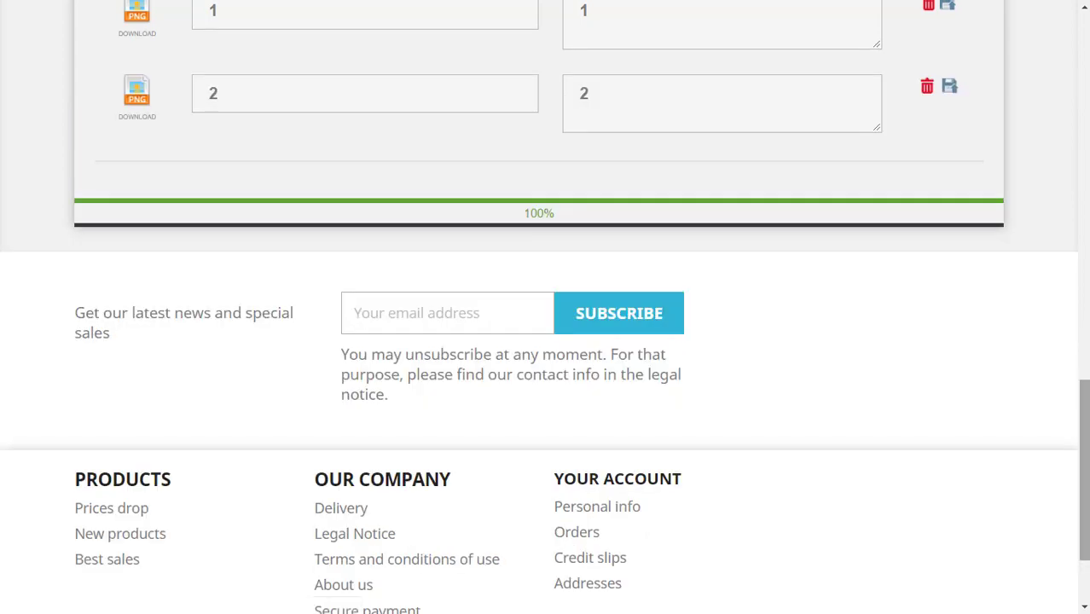
pyautogui.scroll(1, 104, 398)
pyautogui.scroll(2, 105, 398)
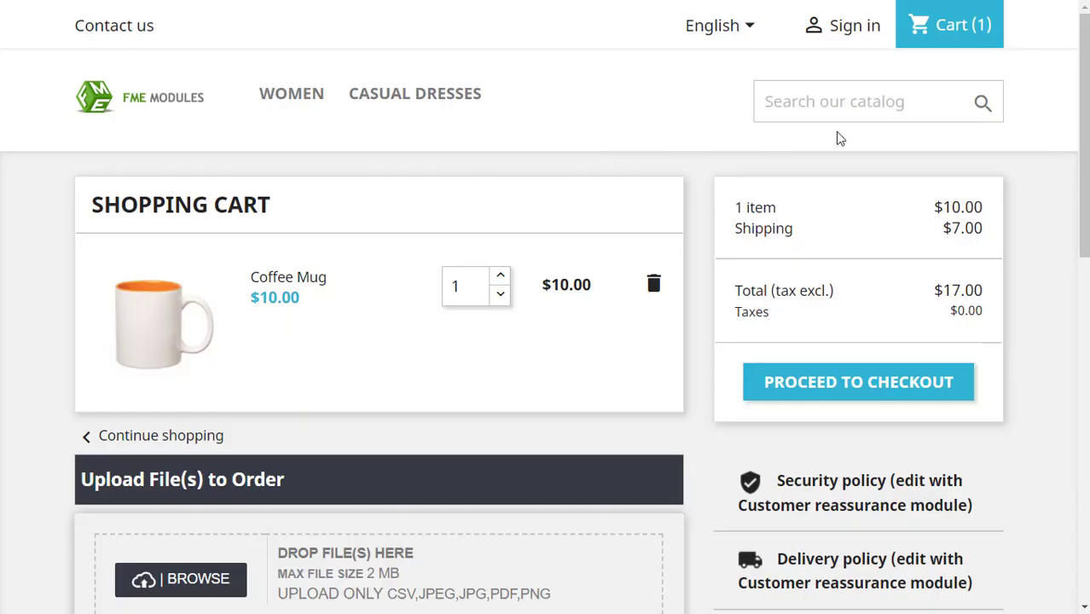
# - In the cart's Upload File(s) to Order section, keep the first file assigned to Coffee Mug
pyautogui.moveTo(1083, 58); pyautogui.dragTo(1086, 279)
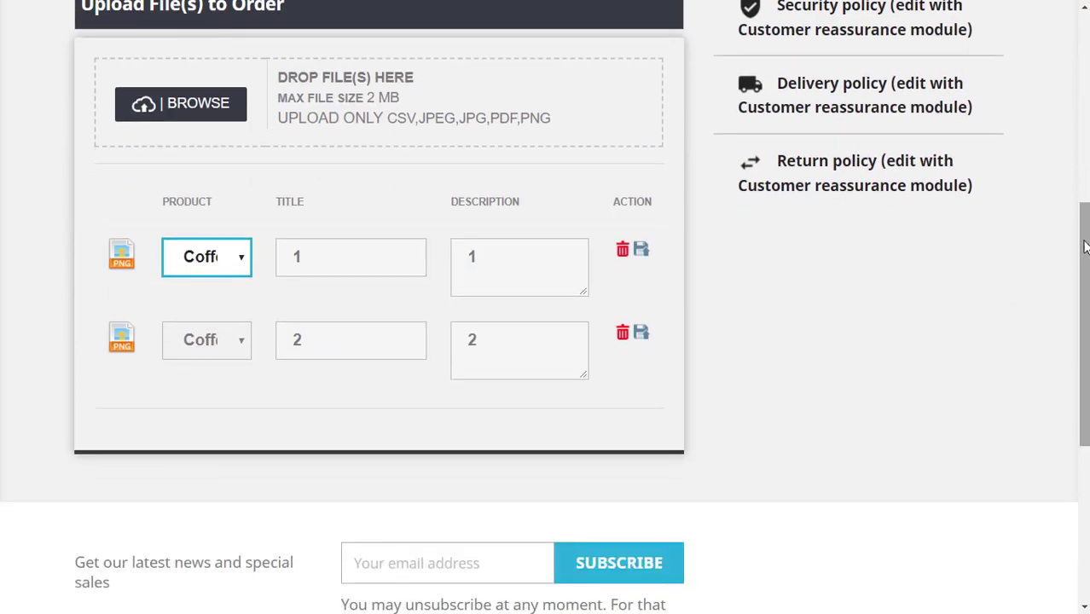
pyautogui.click(239, 264)
pyautogui.click(239, 265)
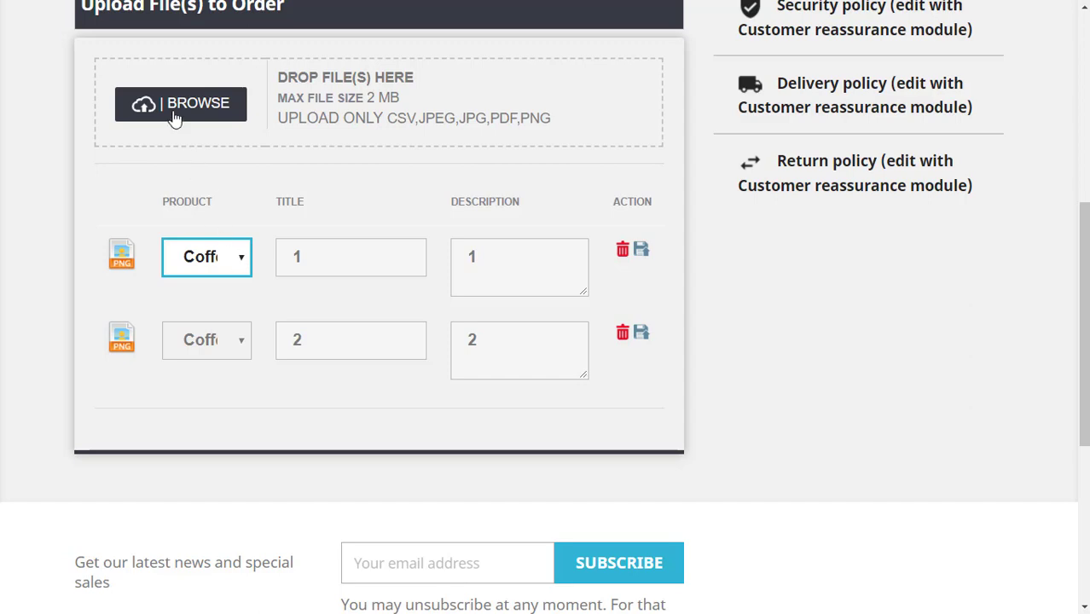
pyautogui.moveTo(1083, 324)
pyautogui.mouseDown()
pyautogui.moveTo(1083, 135)
pyautogui.moveTo(1083, 354)
pyautogui.moveTo(1083, 137)
pyautogui.mouseUp()
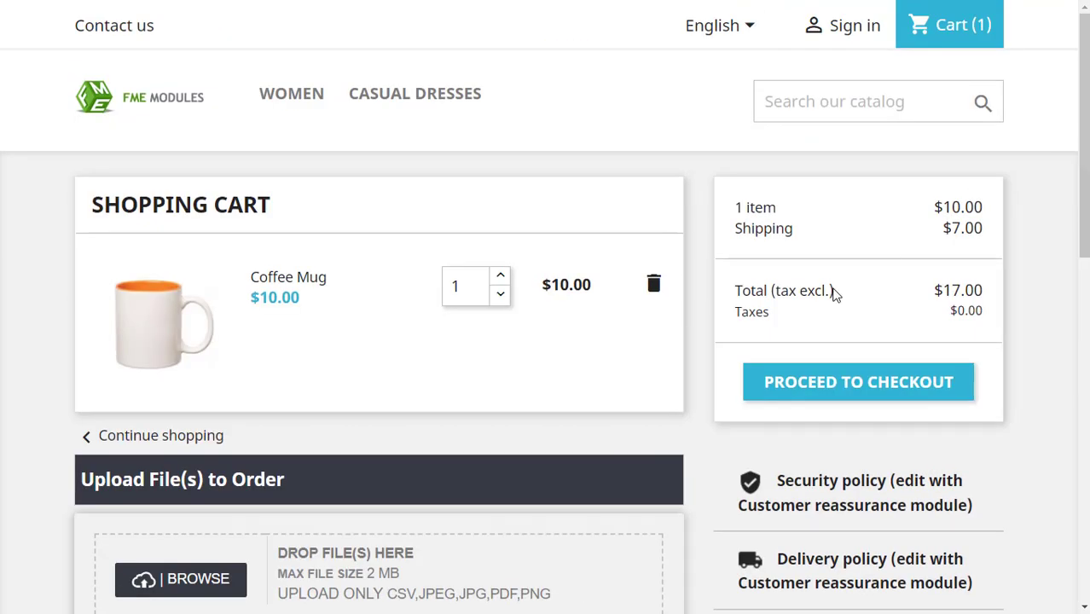
# - Proceed to checkout, review the Payment step's uploaded-files table, then go to Your account
pyautogui.click(836, 381)
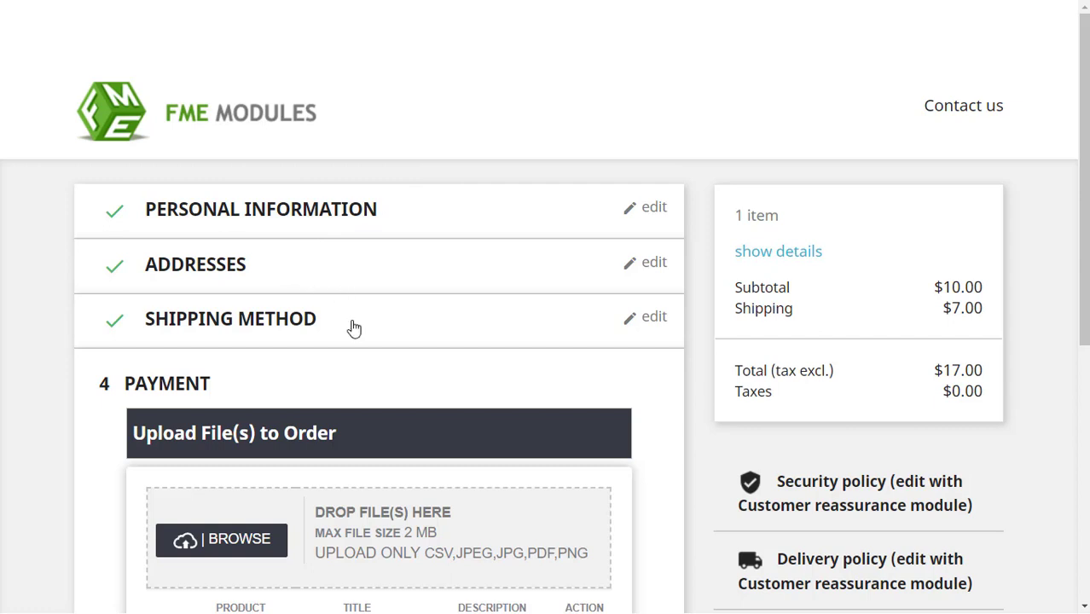
pyautogui.moveTo(1086, 136); pyautogui.dragTo(1086, 289)
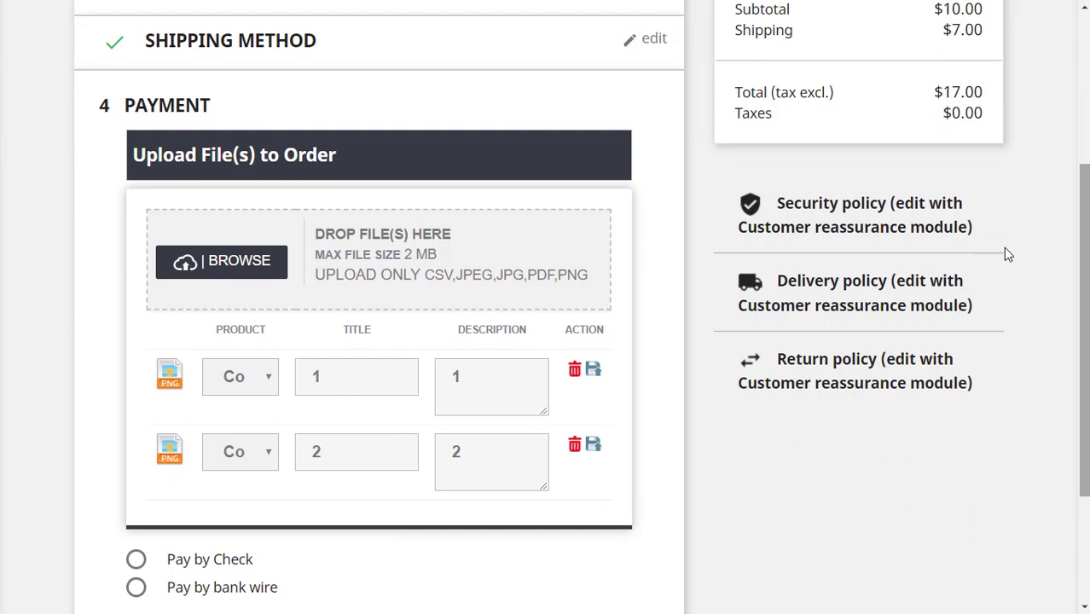
pyautogui.click(348, 373)
pyautogui.click(462, 372)
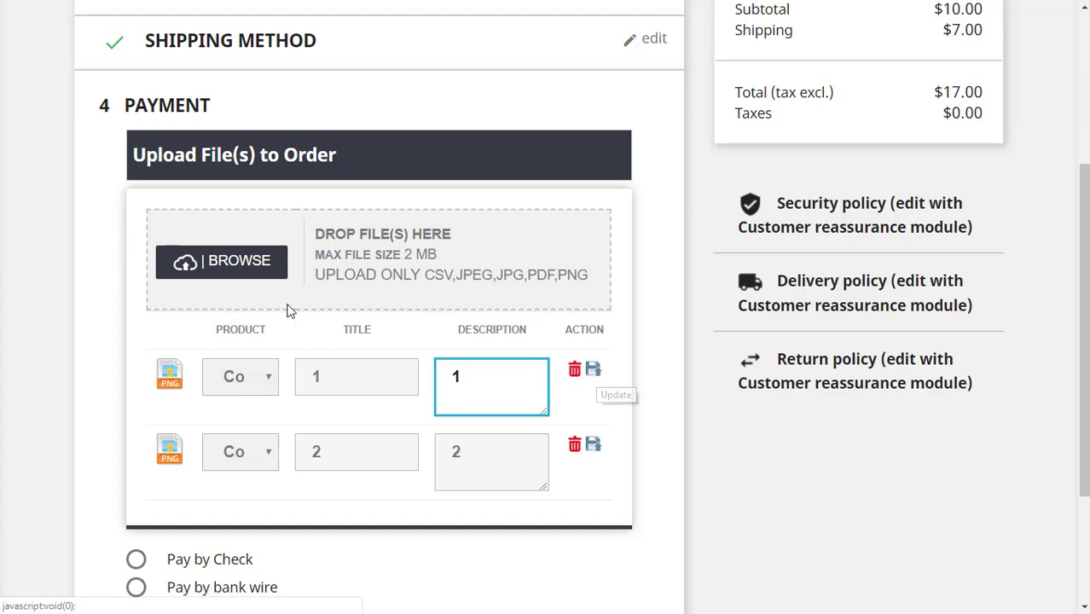
pyautogui.click(219, 280)
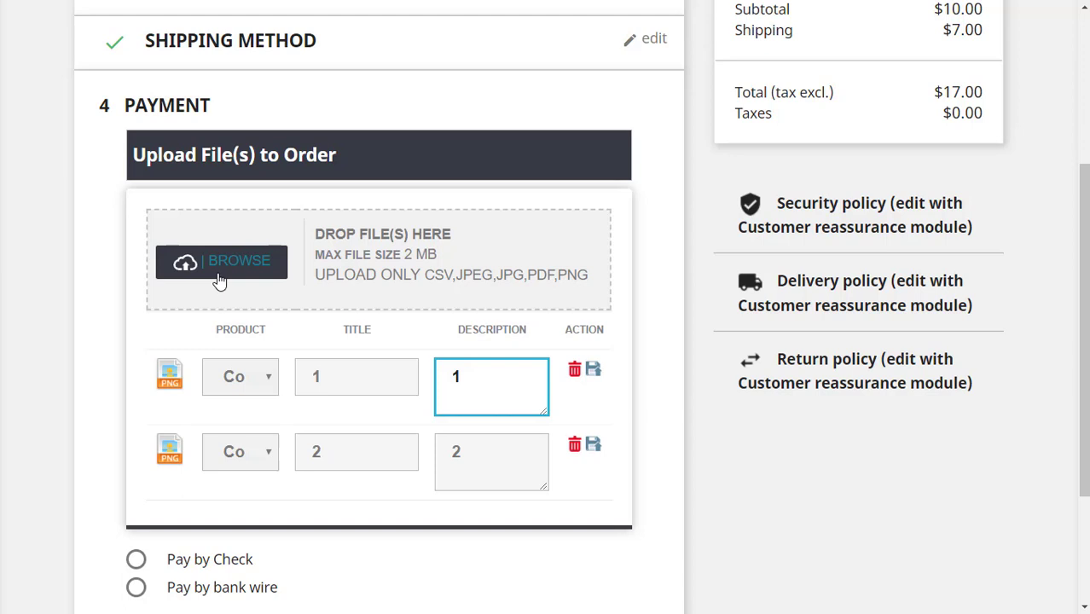
pyautogui.click(219, 281)
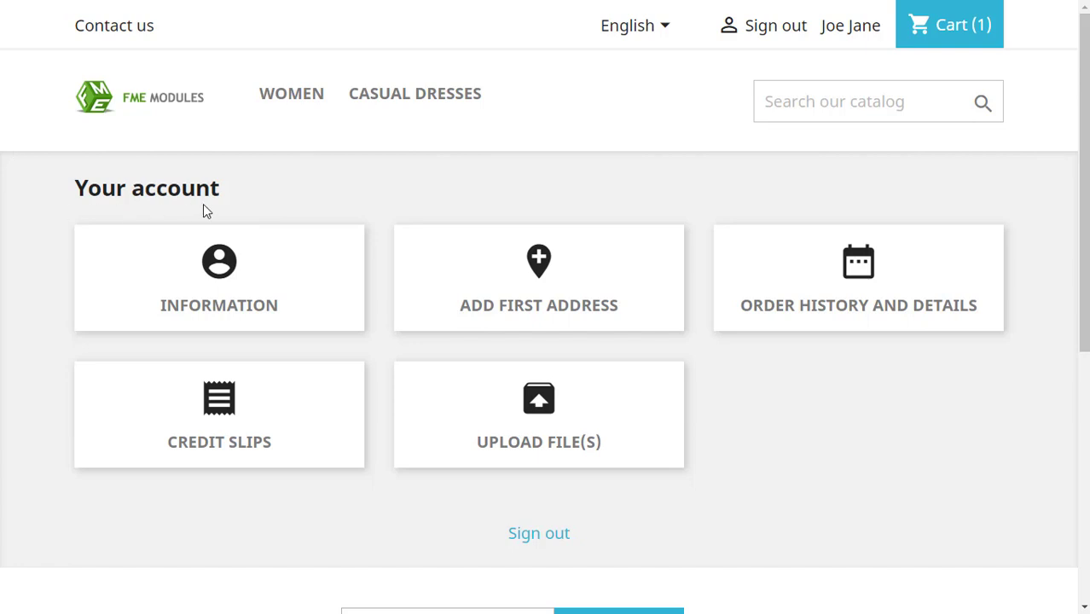
# - Open the account's Upload File(s) page and scroll through the customer's uploaded files
pyautogui.click(513, 436)
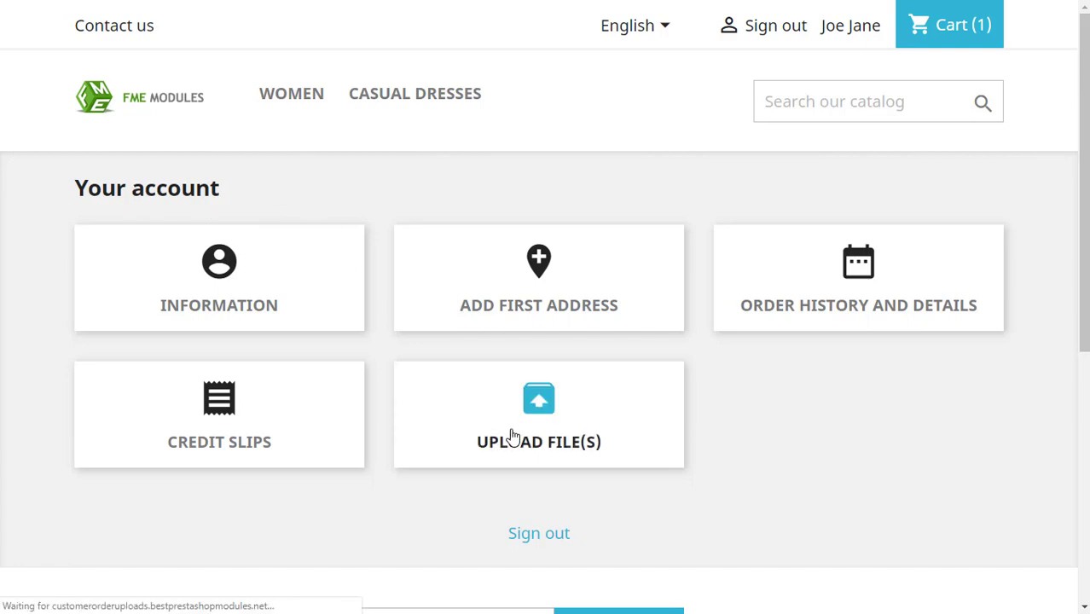
pyautogui.moveTo(1086, 117); pyautogui.dragTo(1086, 249)
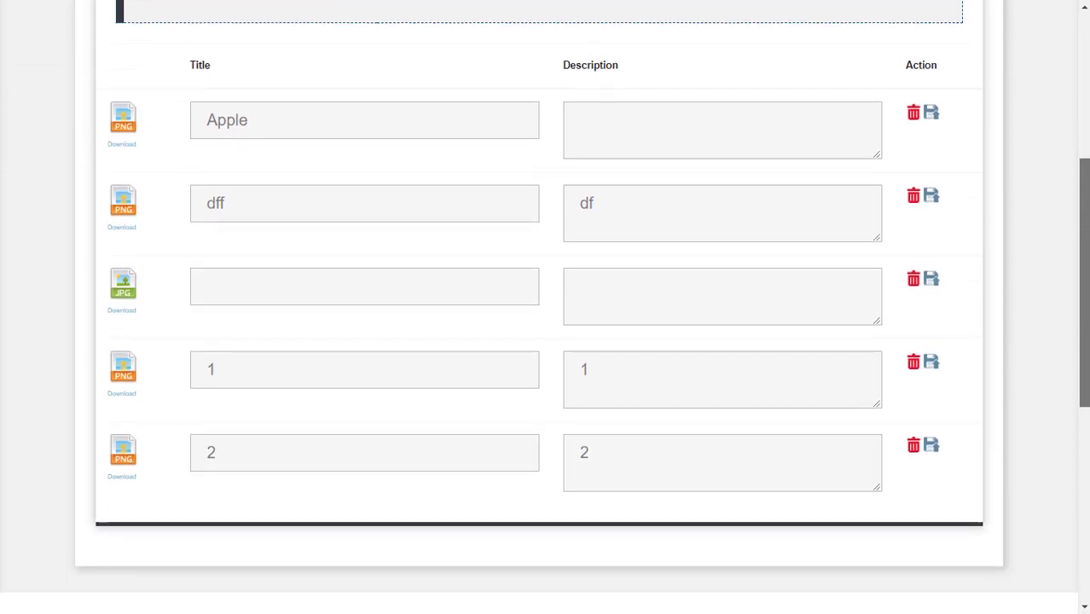
pyautogui.scroll(2, 936, 175)
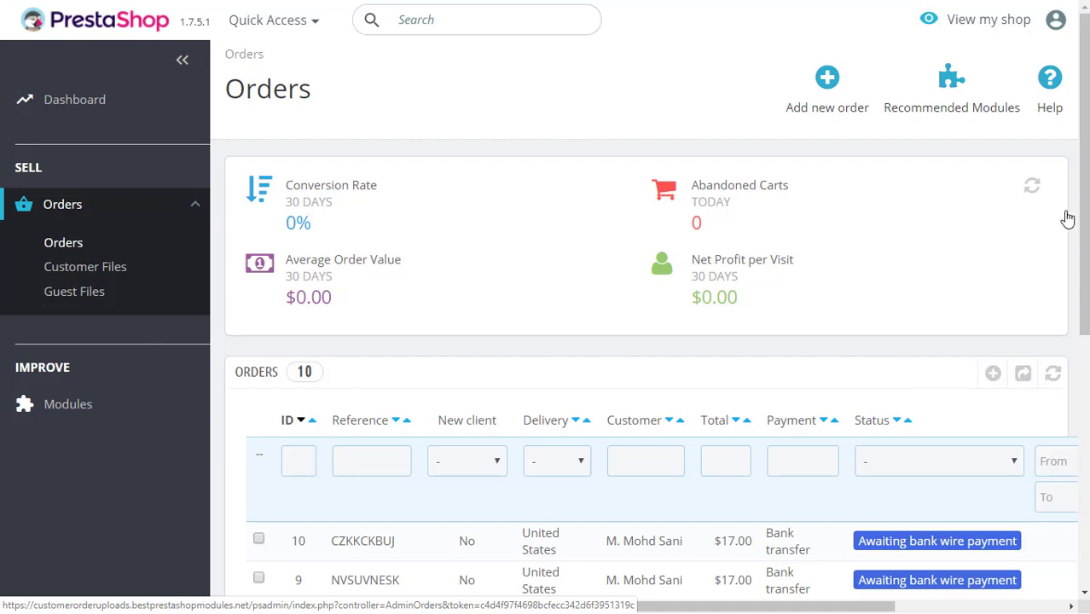
# - Open order 10 (CZKKCKBUJ) from the back-office Orders list
pyautogui.scroll(-2, 1064, 217)
pyautogui.scroll(-2, 648, 375)
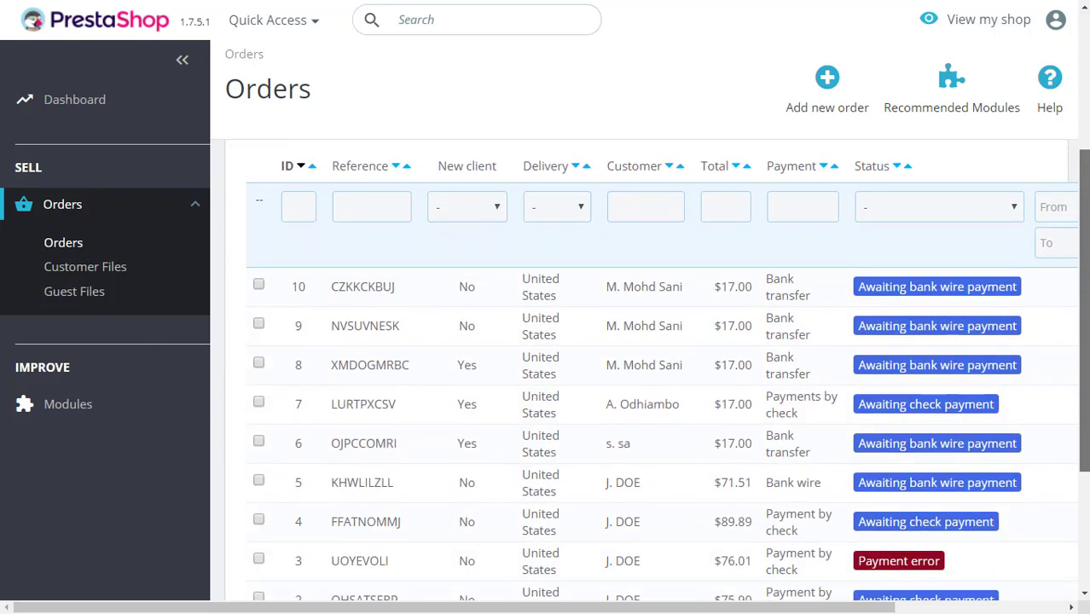
pyautogui.scroll(1, 648, 376)
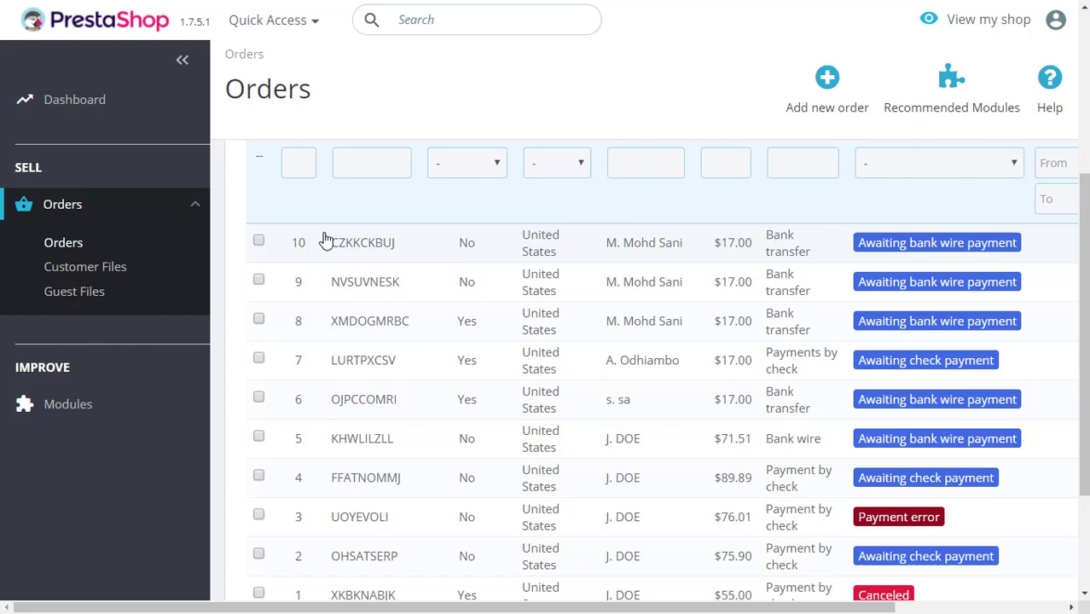
pyautogui.click(358, 246)
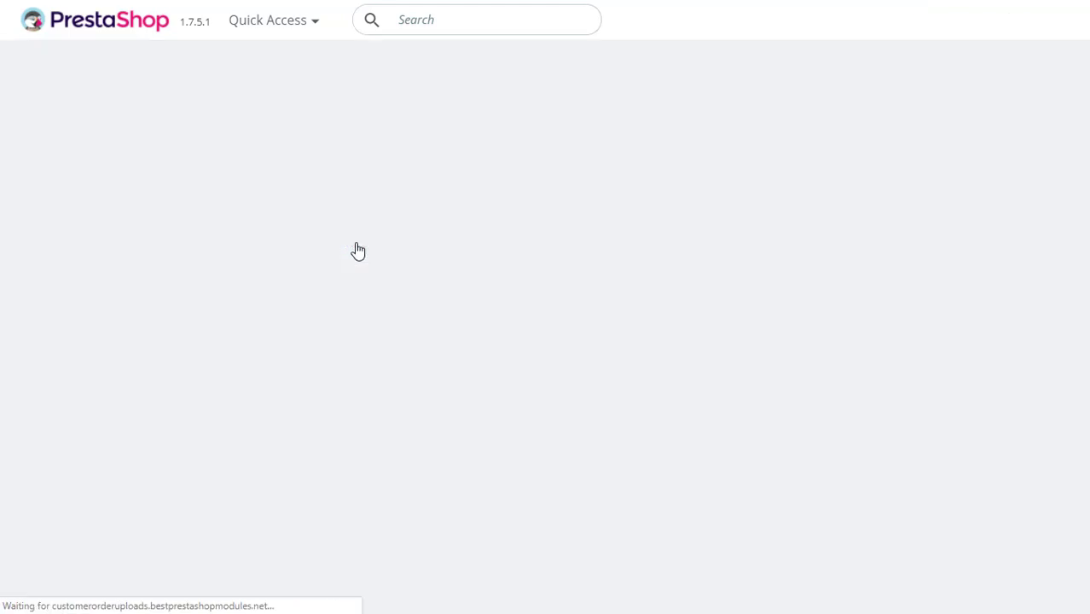
# - Scroll through order CZKKCKBUJ's details down to its empty uploaded-files section
pyautogui.scroll(-2, 1086, 127)
pyautogui.scroll(-3, 1085, 127)
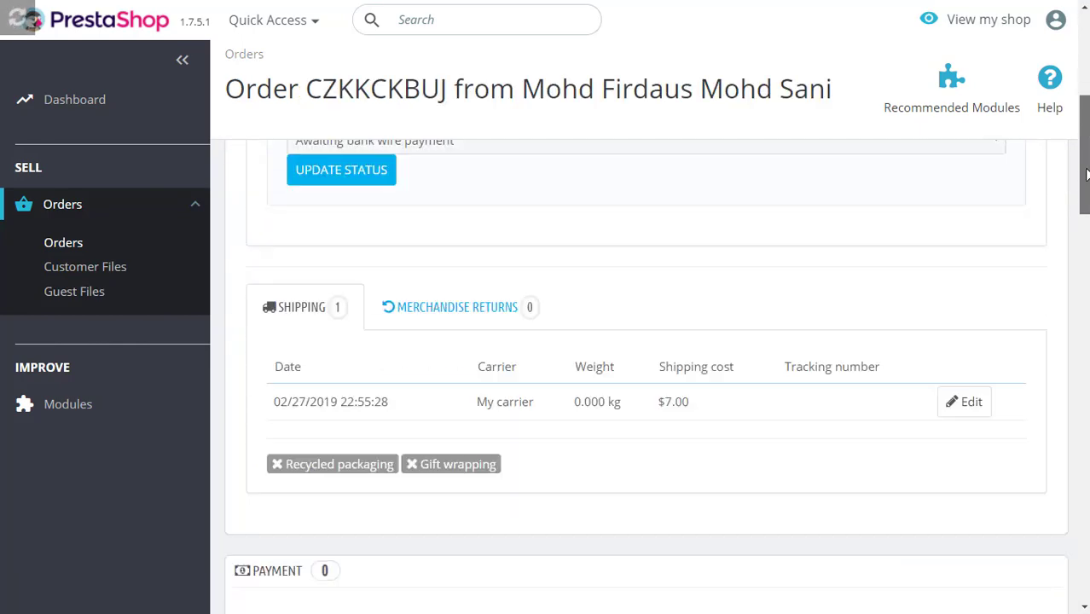
pyautogui.scroll(-3, 1085, 126)
pyautogui.scroll(-1, 1085, 126)
pyautogui.scroll(-2, 1085, 126)
pyautogui.scroll(-2, 1086, 126)
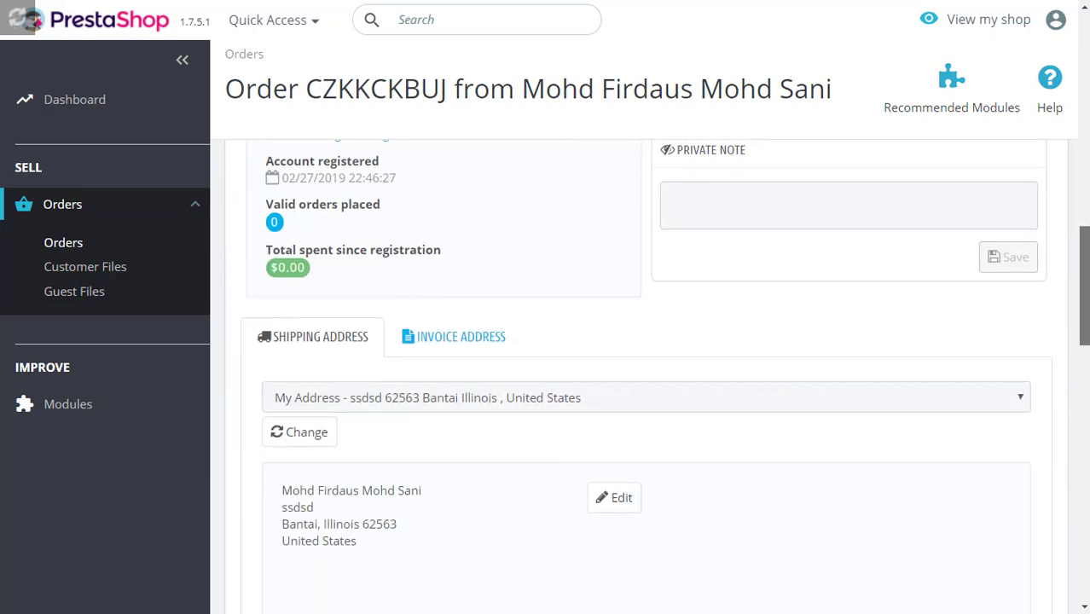
pyautogui.scroll(-2, 1085, 126)
pyautogui.scroll(-2, 1085, 126)
pyautogui.scroll(-2, 1085, 127)
pyautogui.scroll(-2, 648, 375)
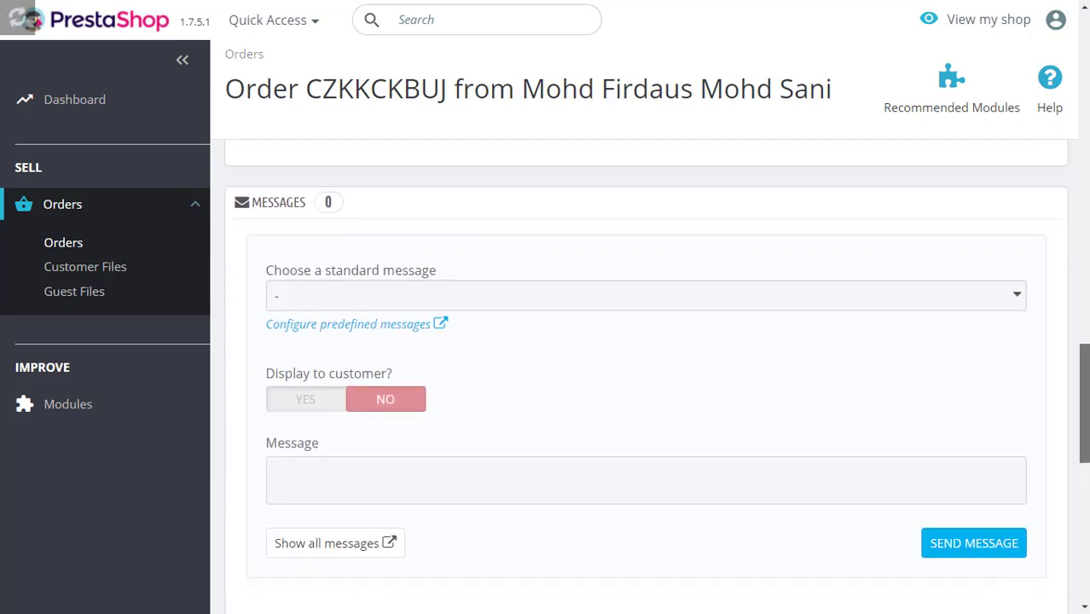
pyautogui.scroll(-2, 649, 375)
pyautogui.scroll(-2, 648, 375)
pyautogui.scroll(-1, 648, 375)
pyautogui.scroll(-1, 388, 378)
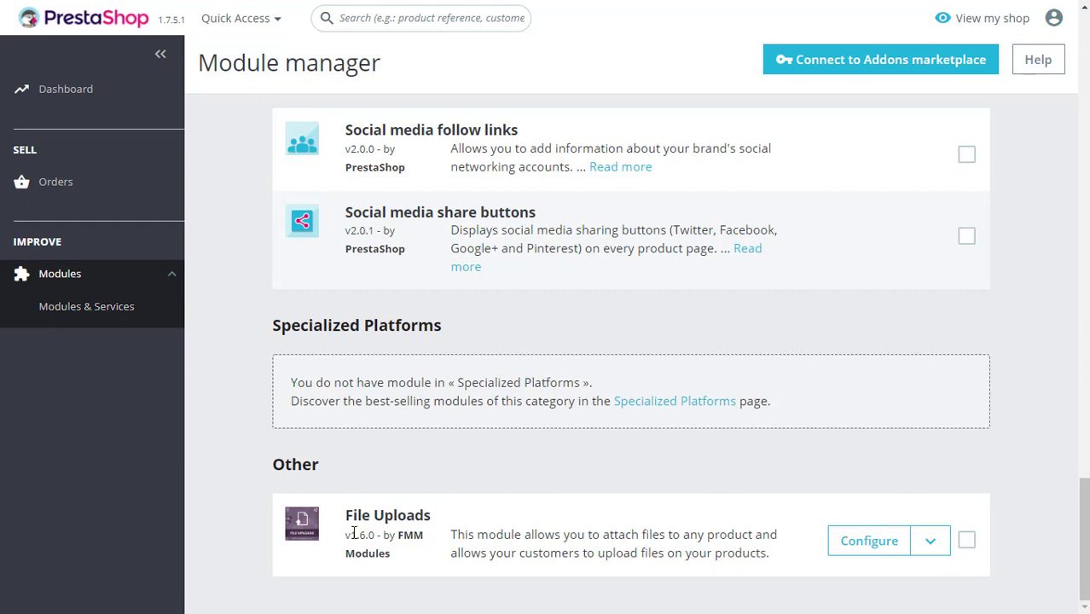
# - Open File Uploads configuration and keep cart/checkout availability on Specific Products
pyautogui.click(887, 541)
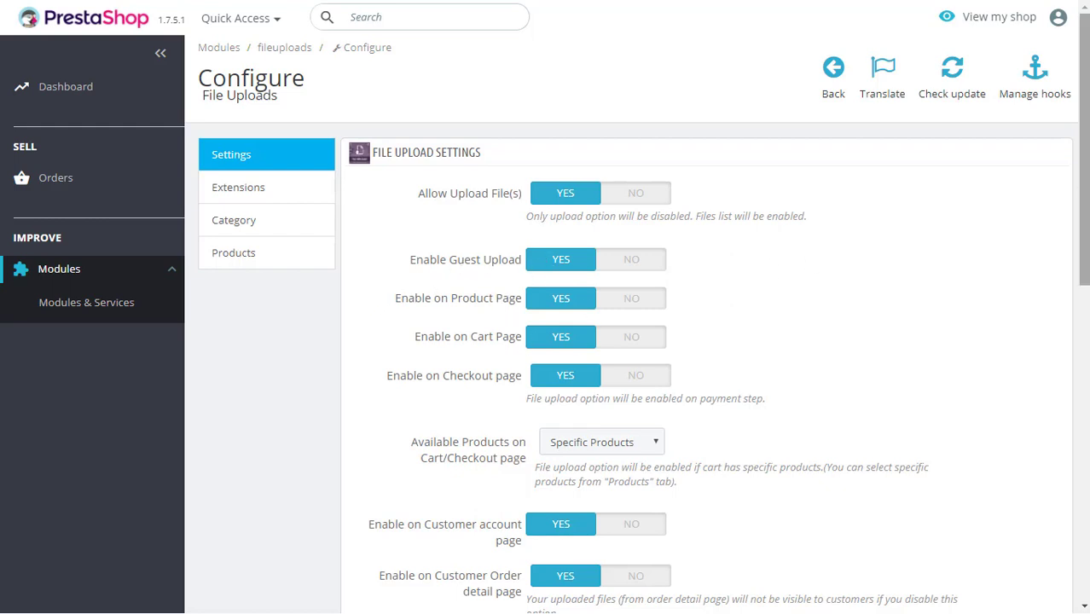
pyautogui.scroll(-2, 454, 296)
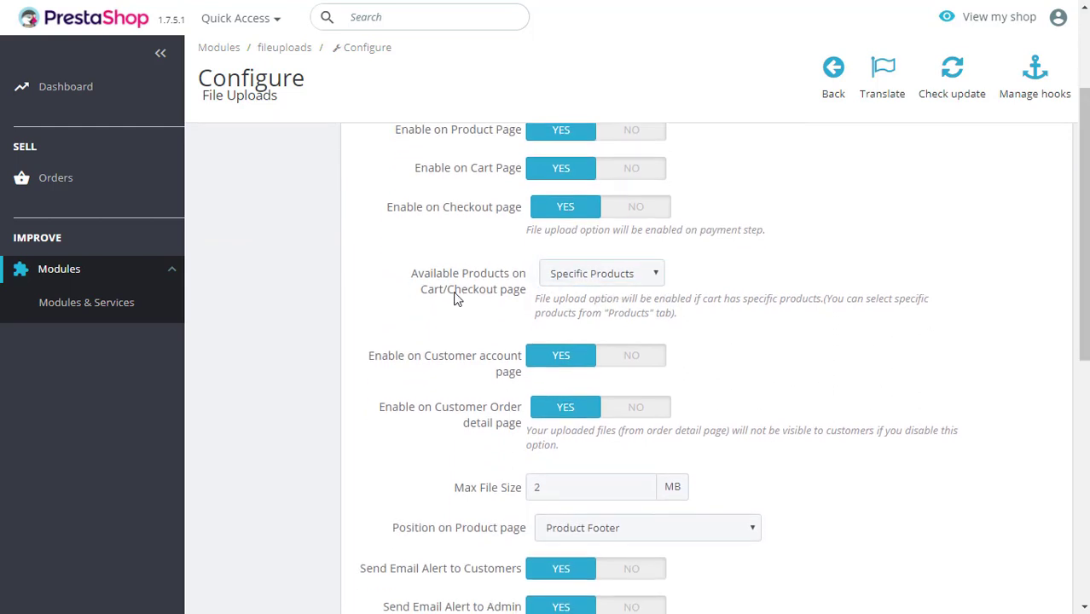
pyautogui.click(611, 273)
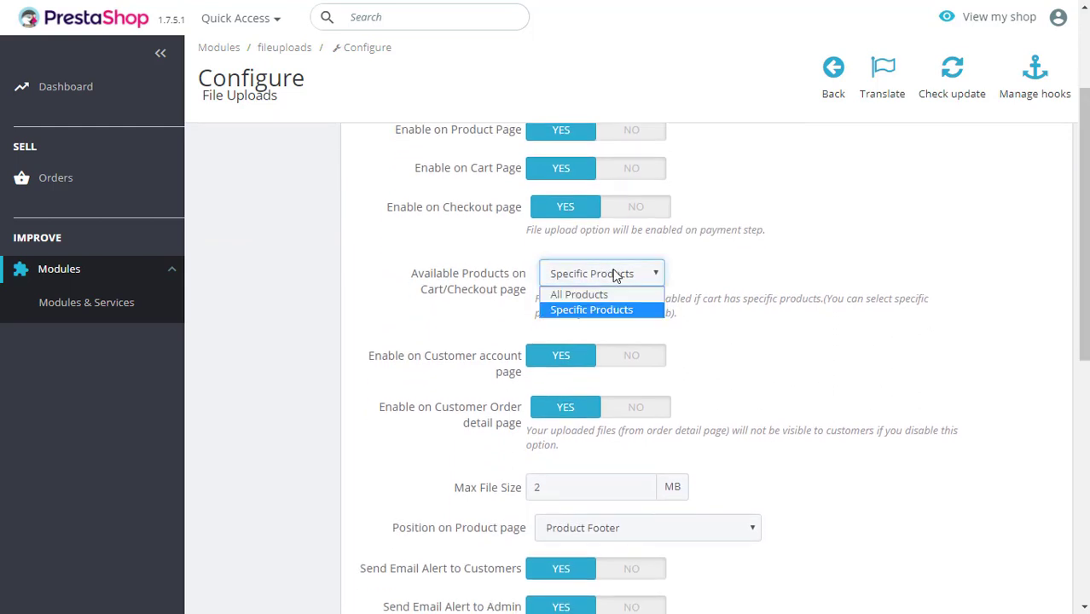
pyautogui.click(614, 274)
# - Review the product-page upload position choices and focus the upload-area Message field
pyautogui.scroll(-2, 1083, 238)
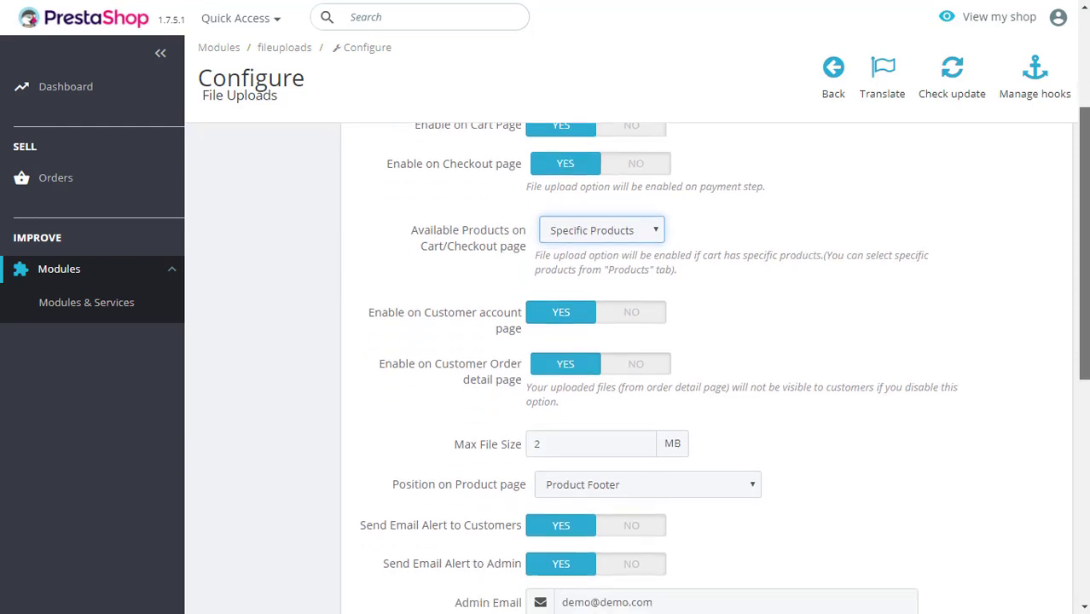
pyautogui.scroll(-2, 424, 273)
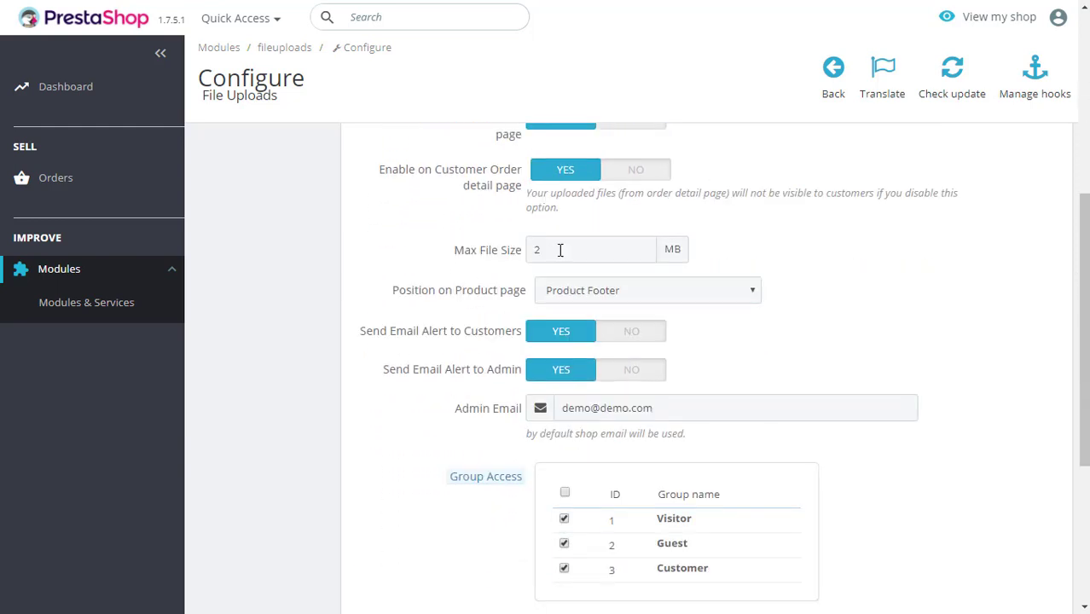
pyautogui.press('Tab')
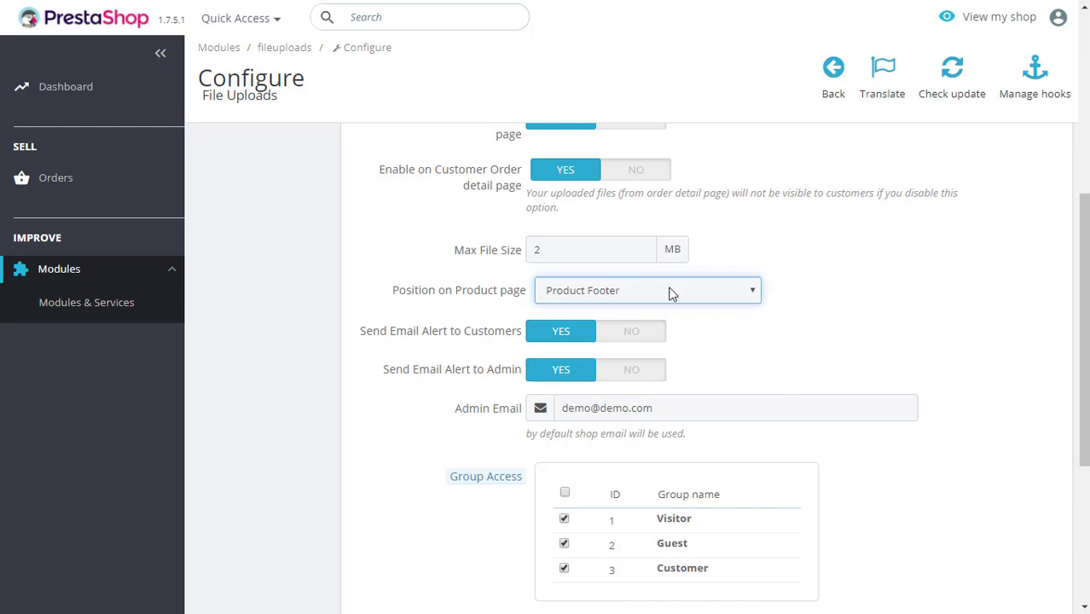
pyautogui.click(756, 292)
pyautogui.scroll(-5, 394, 259)
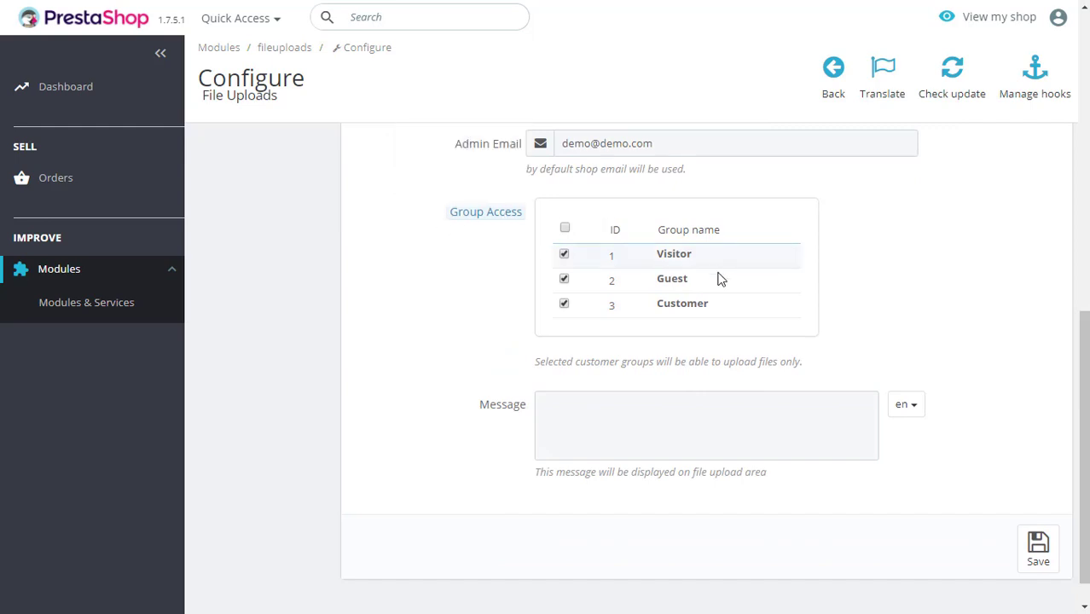
pyautogui.click(609, 423)
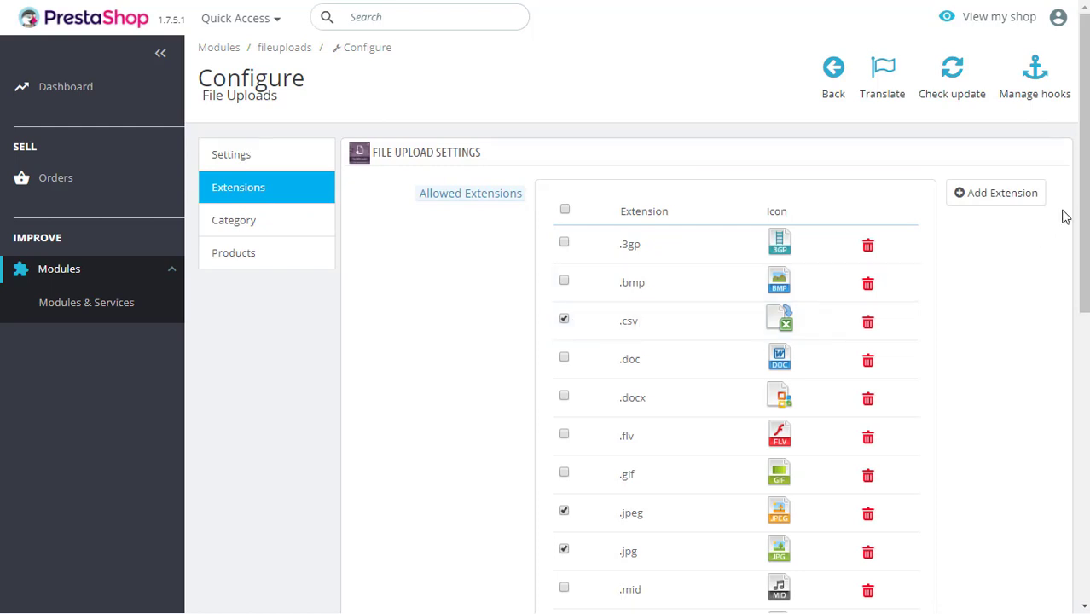
# - Scroll the allowed extensions list, then open the Category tab with Home checked
pyautogui.moveTo(1086, 177); pyautogui.dragTo(1085, 427)
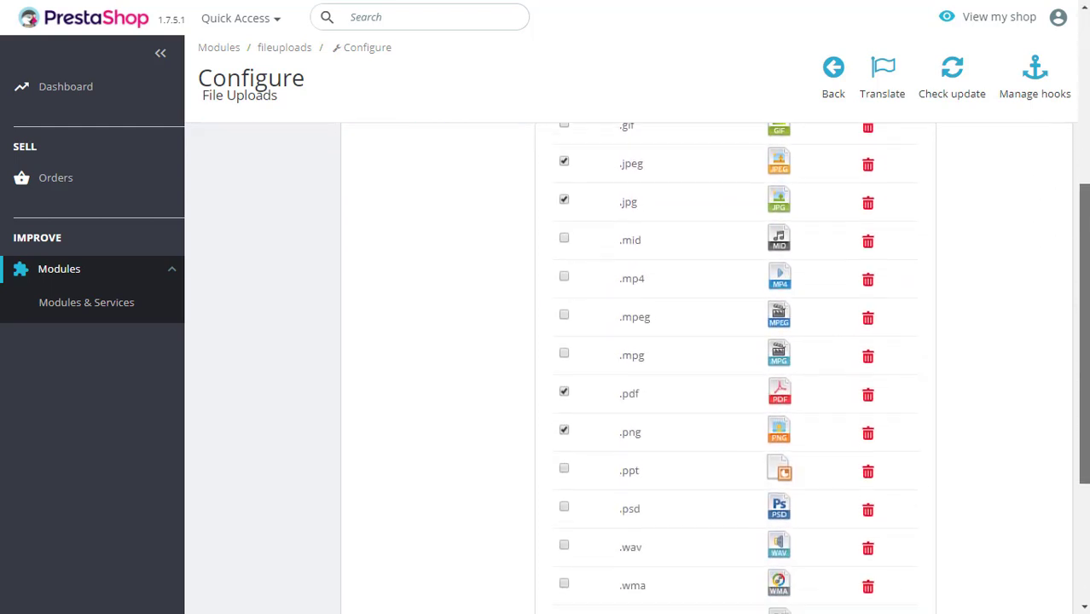
pyautogui.scroll(6, 859, 341)
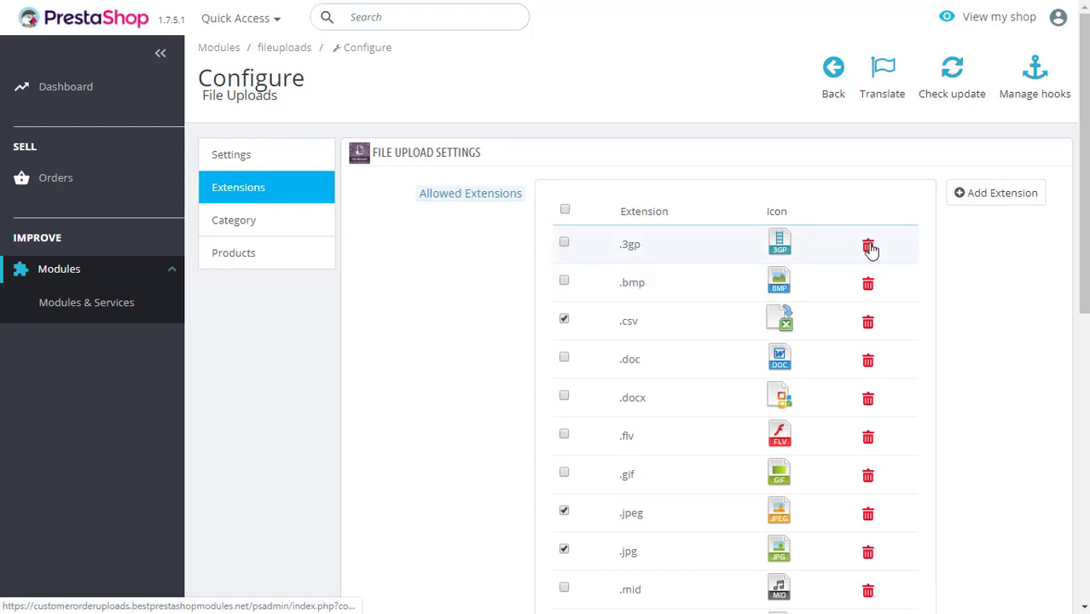
pyautogui.click(261, 219)
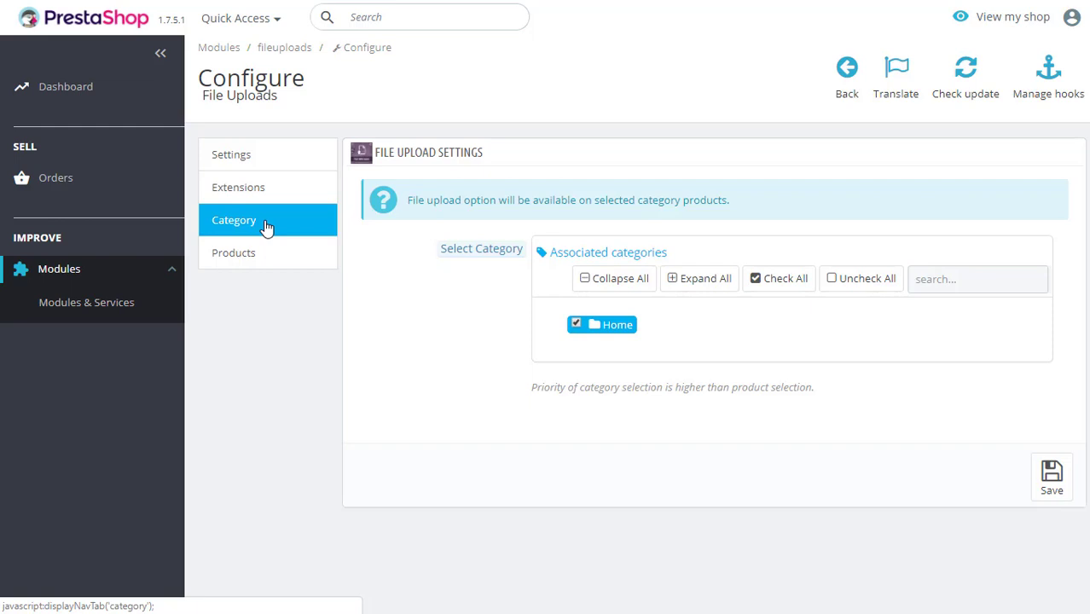
# - Open the Products tab and scroll the table showing Coffee Mug and Black T-Shirt selected
pyautogui.click(267, 253)
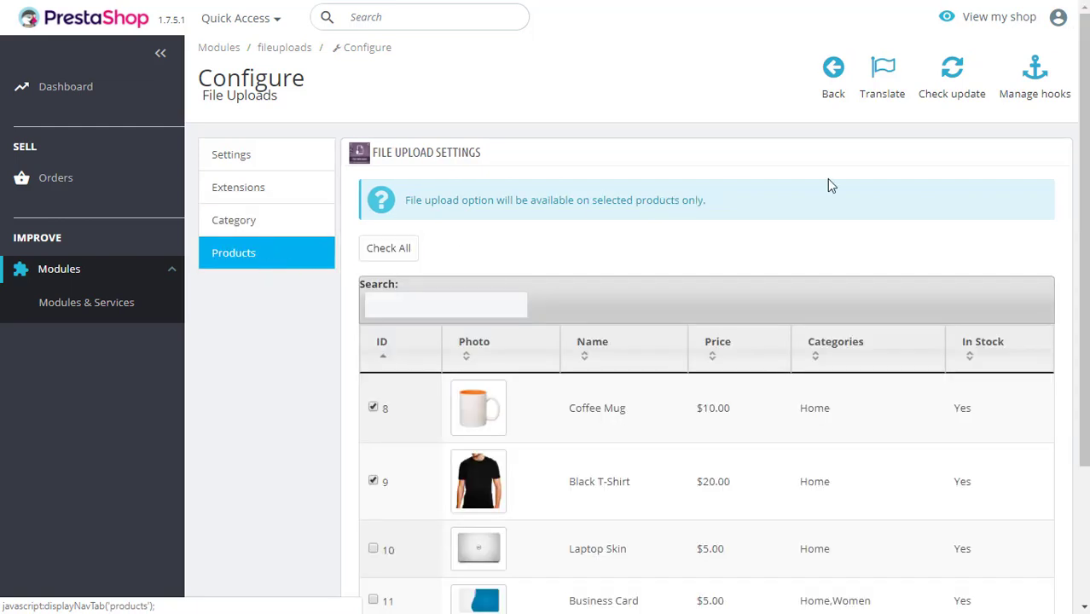
pyautogui.scroll(-2, 707, 367)
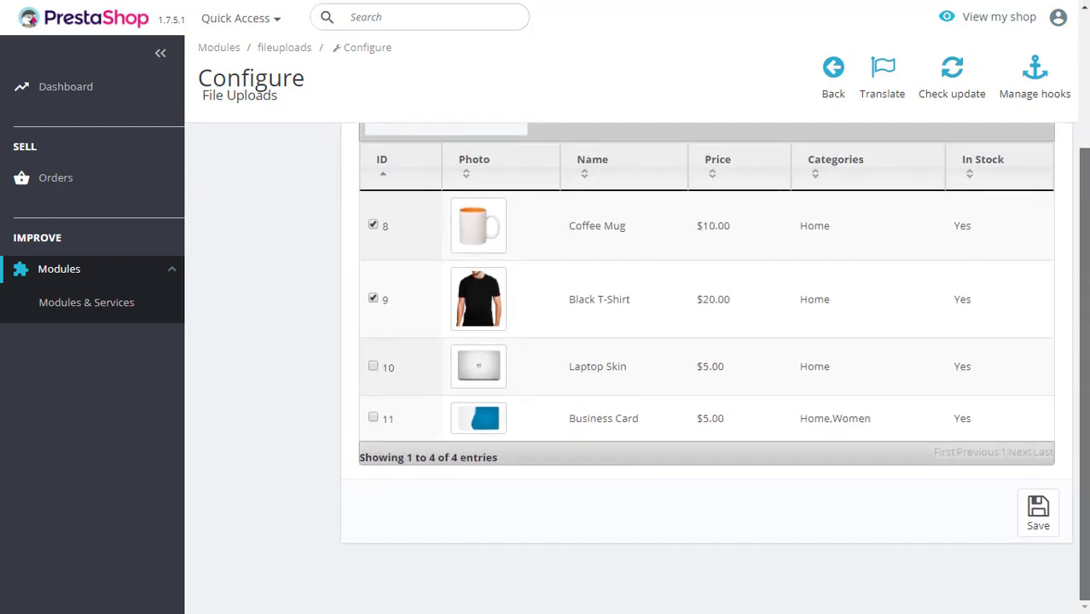
pyautogui.scroll(1, 706, 367)
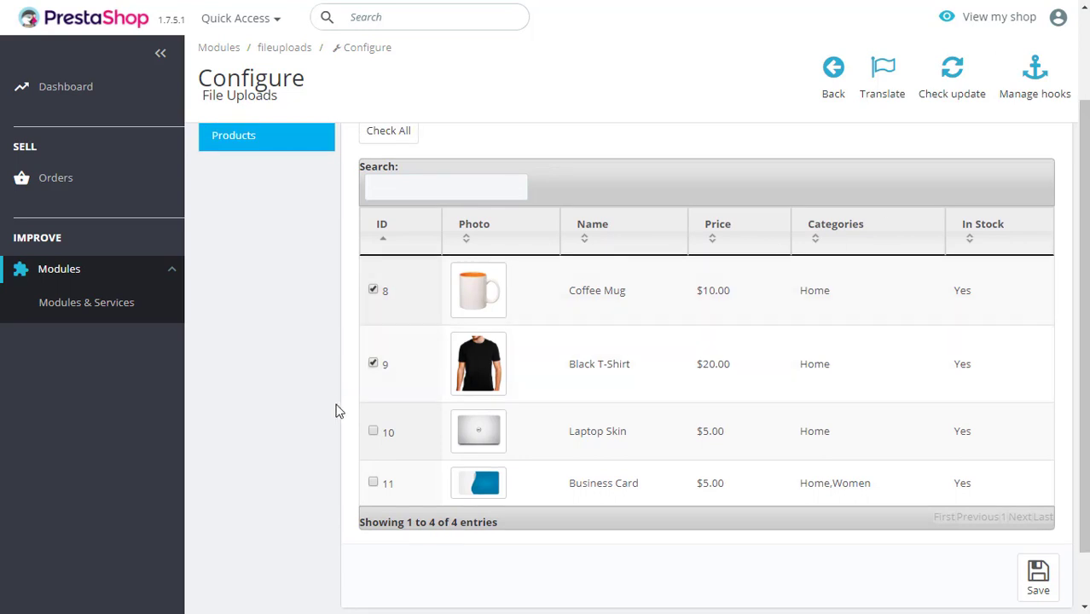